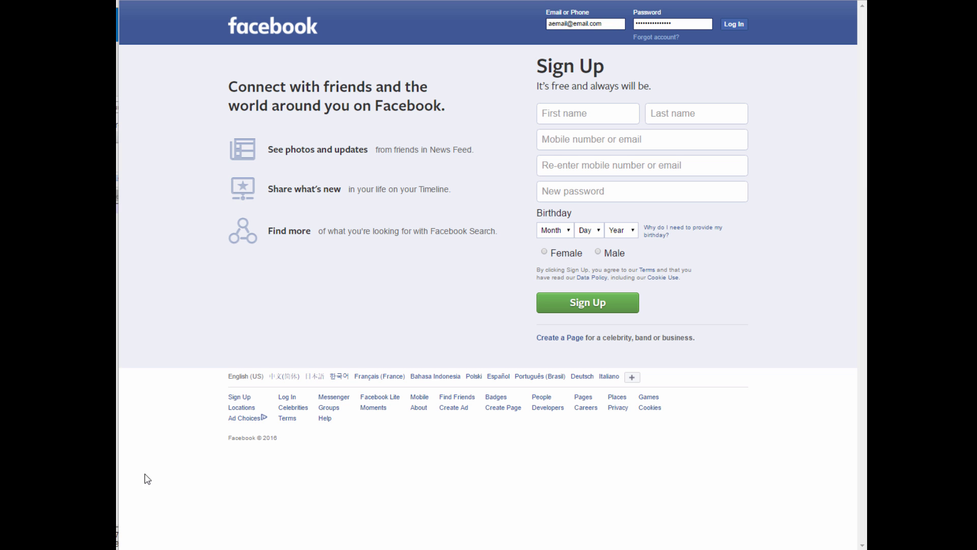
- Inspect the login page's Password field and select its input type="password" element in the Elements panel
left_click(687, 24)
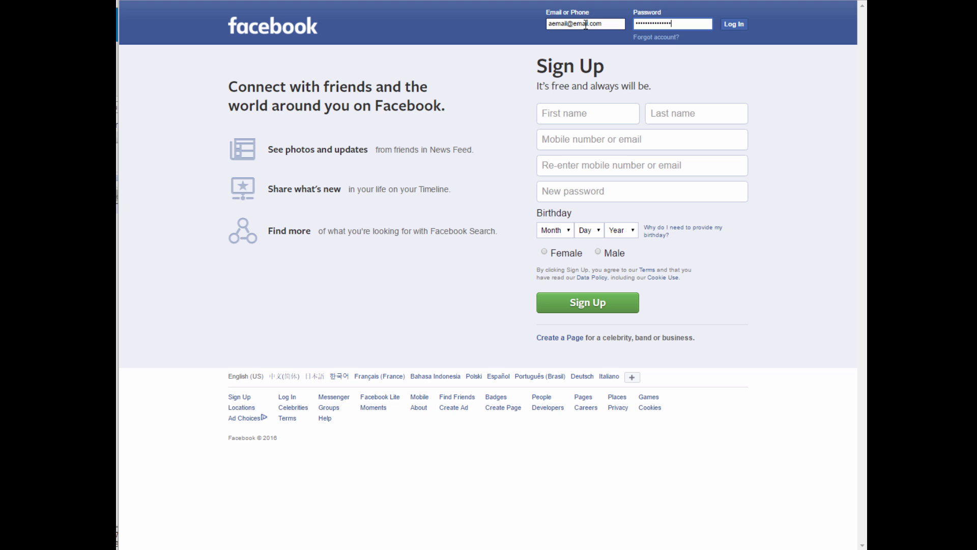
left_click(585, 24)
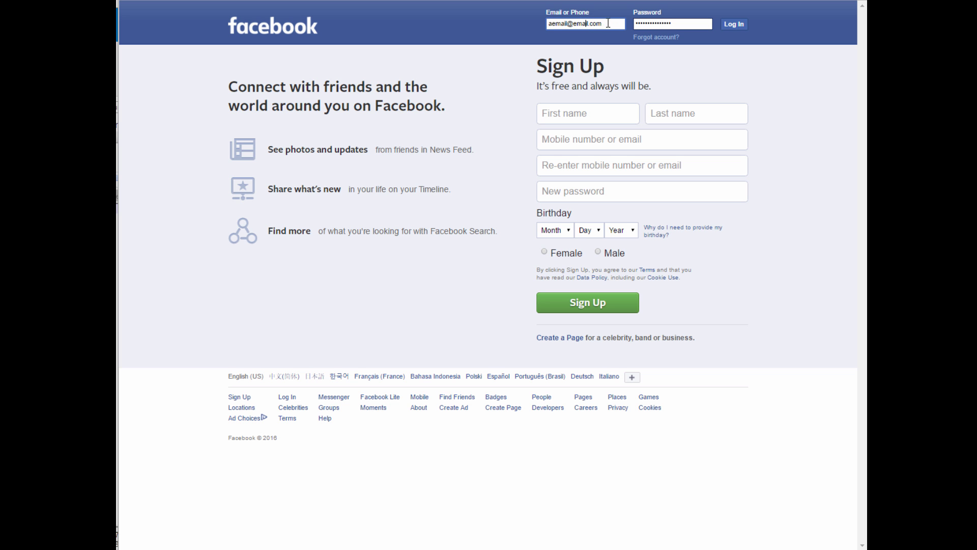
left_click(669, 23)
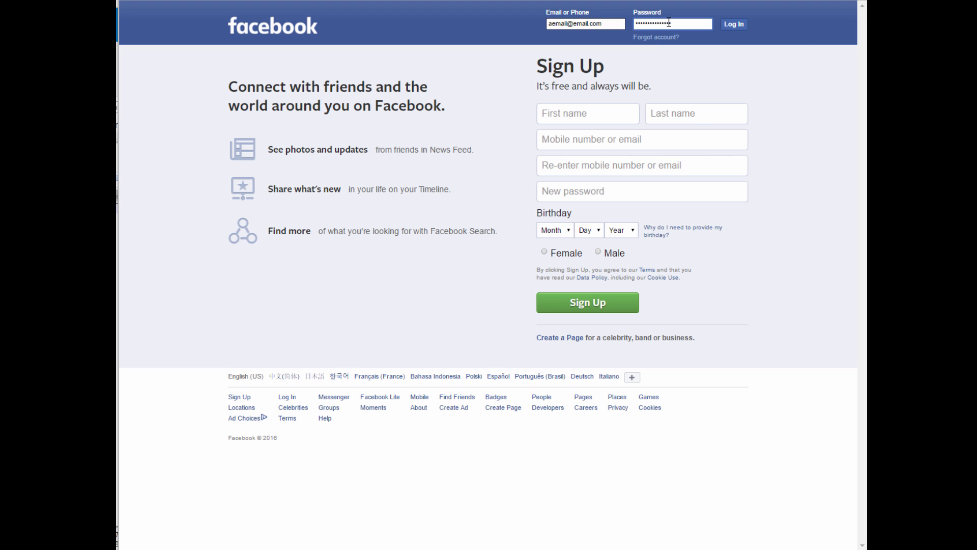
right_click(668, 24)
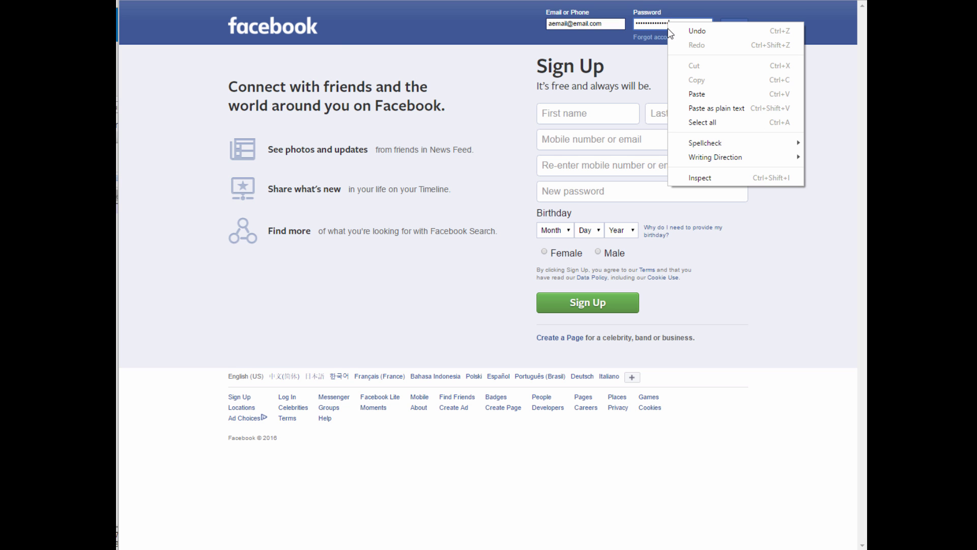
left_click(675, 181)
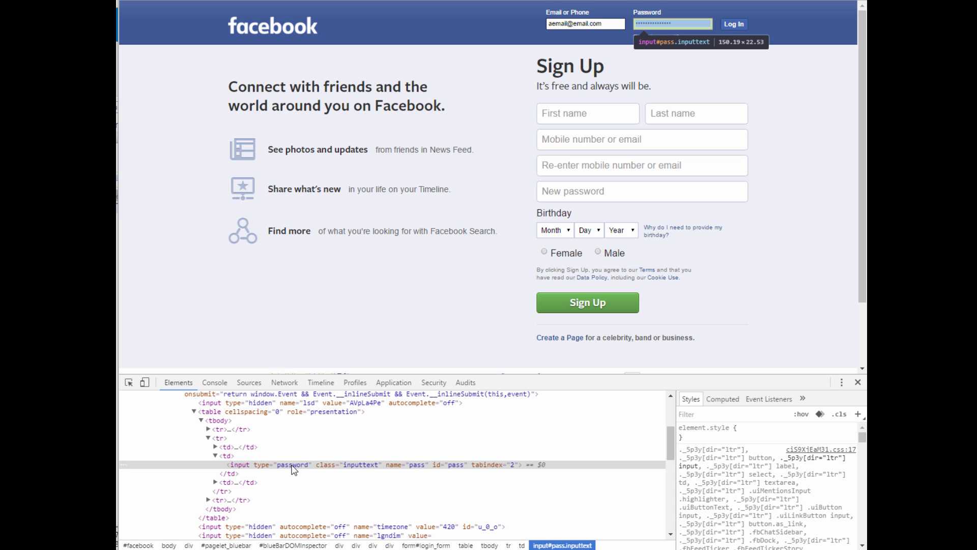
left_click(292, 465)
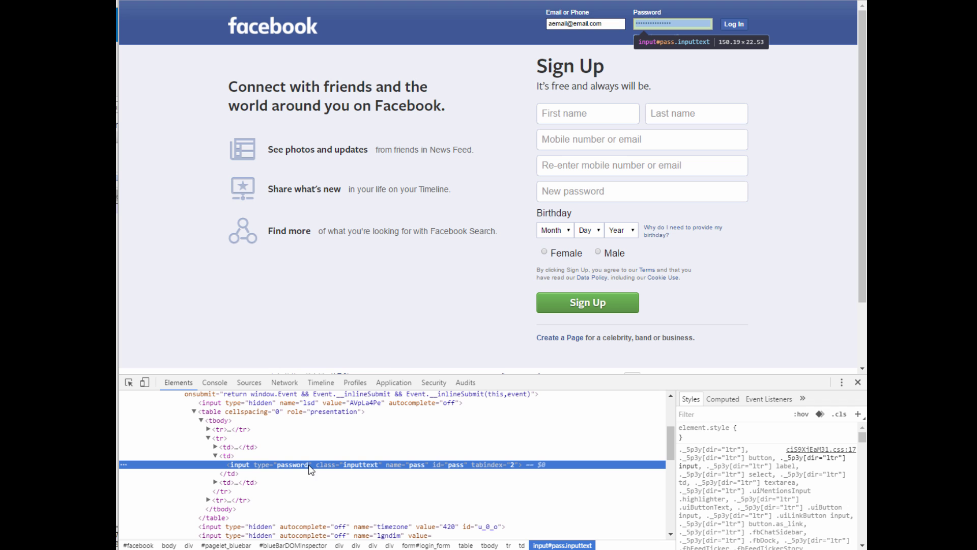
- Begin editing the password input's type attribute value to replace "password" with "text"
right_click(308, 465)
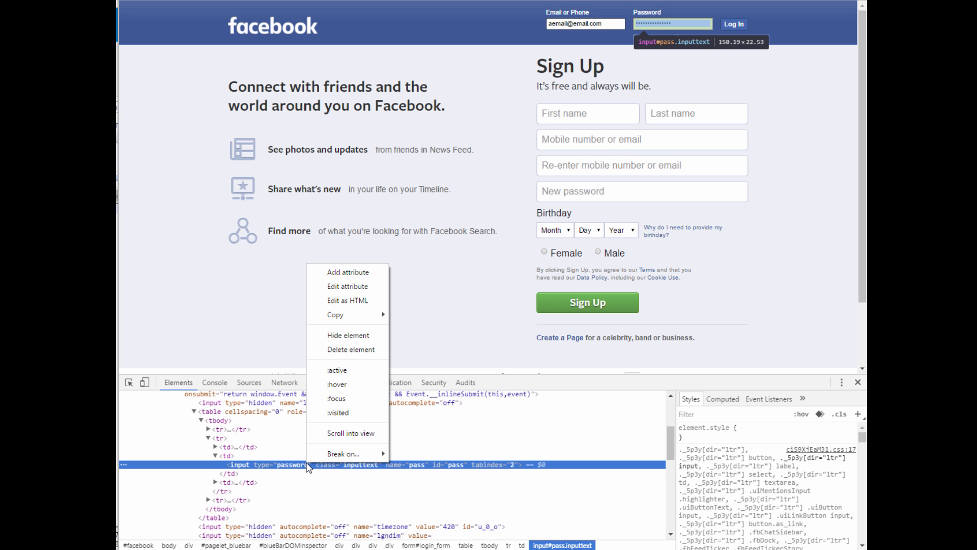
key("Escape")
double_click(308, 465)
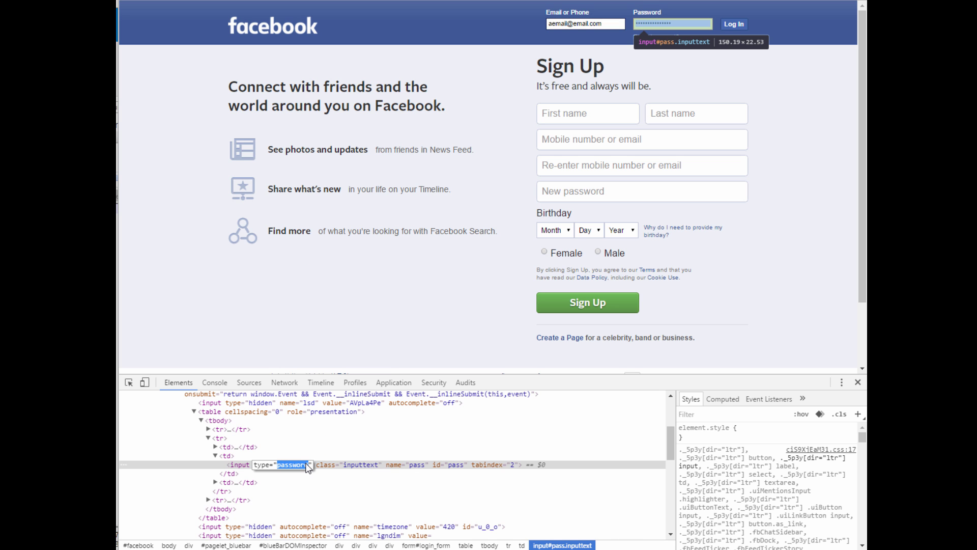
key("Return")
double_click(293, 465)
type("te")
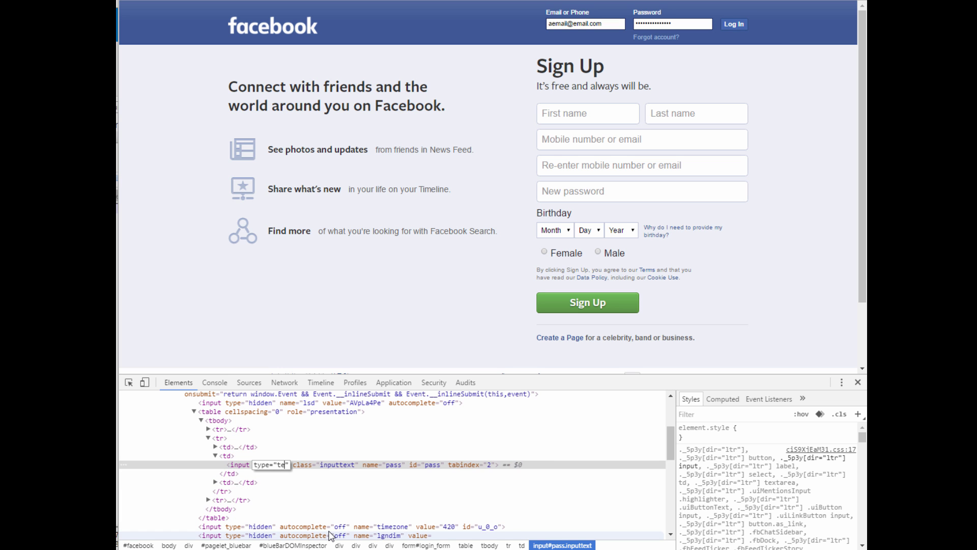
type("xt")
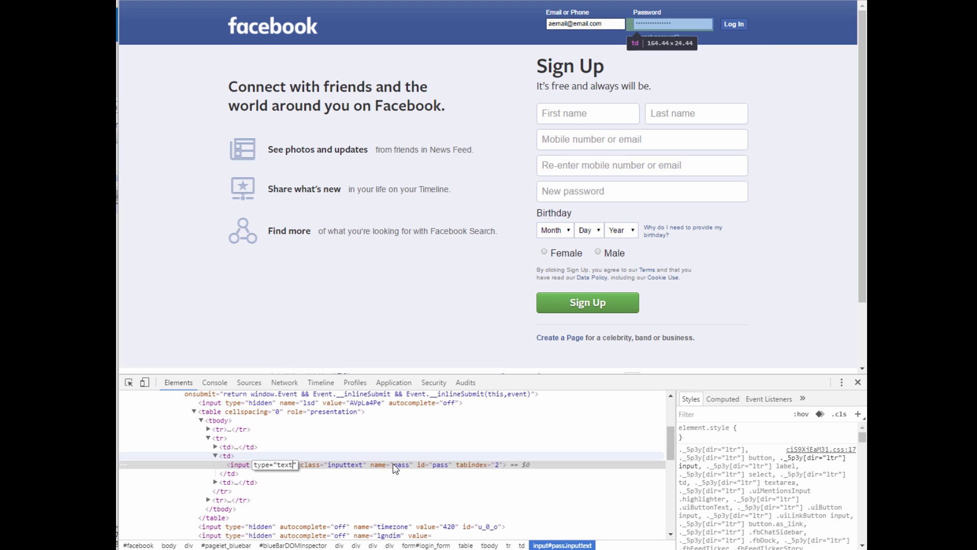
left_click(392, 470)
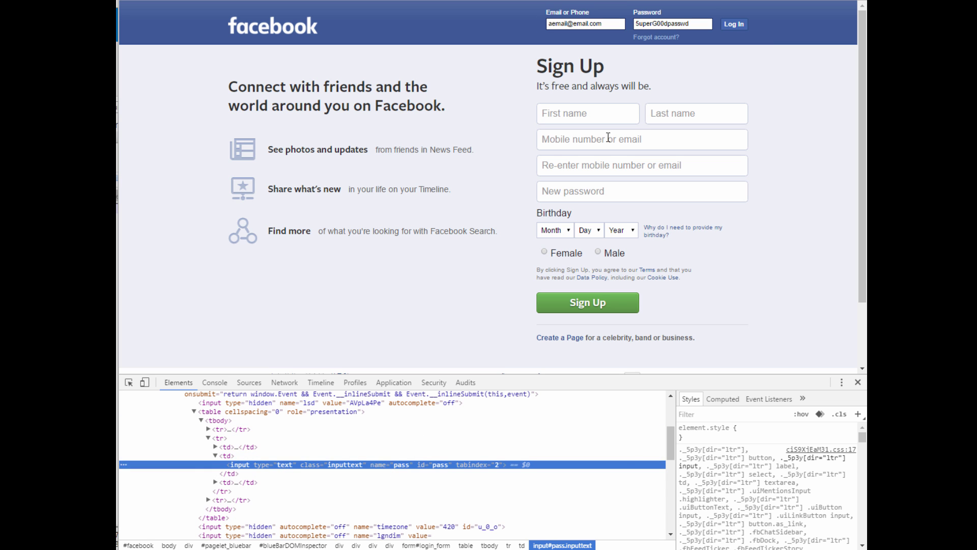
left_click(710, 26)
left_click_drag(710, 27, 648, 34)
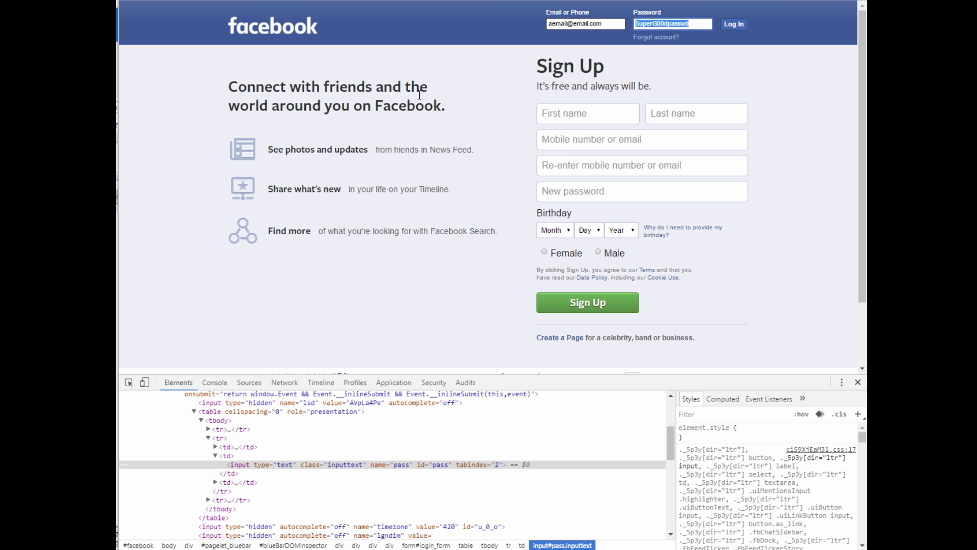
left_click(699, 28)
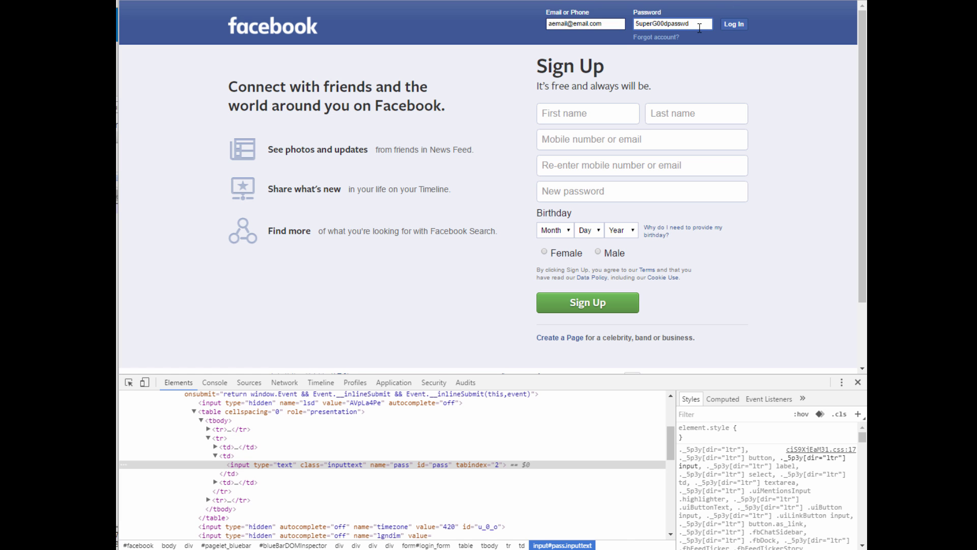